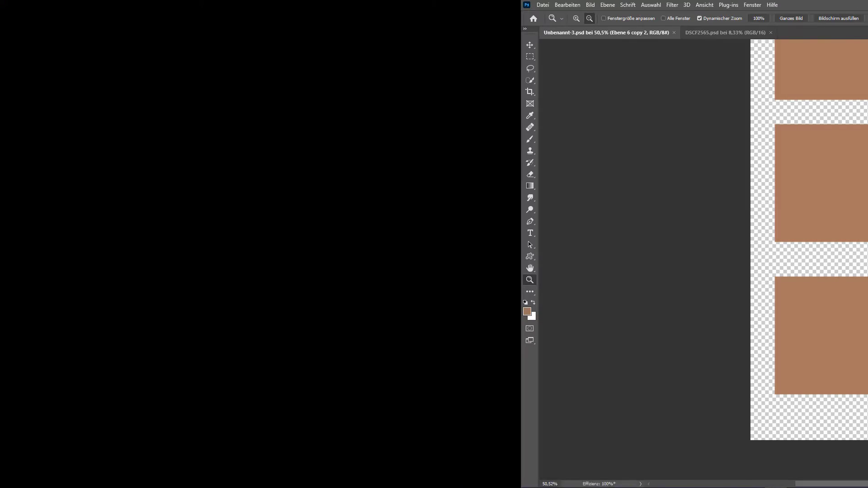
# - Sample the brown with the Mixer Brush at 5% flow and brush along the lower rectangle's brown/pink edge
pyautogui.press('b')
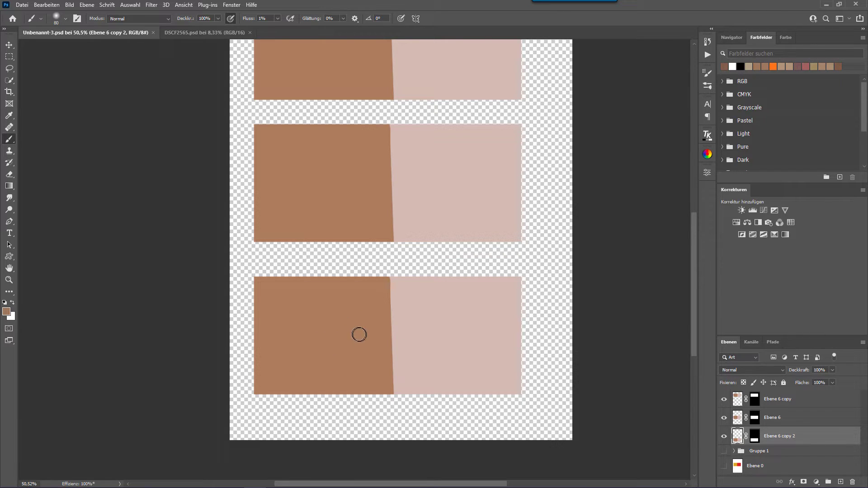
pyautogui.rightClick(383, 287)
pyautogui.press('Escape')
pyautogui.keyDown('alt'); pyautogui.click(344, 325); pyautogui.keyUp('alt')
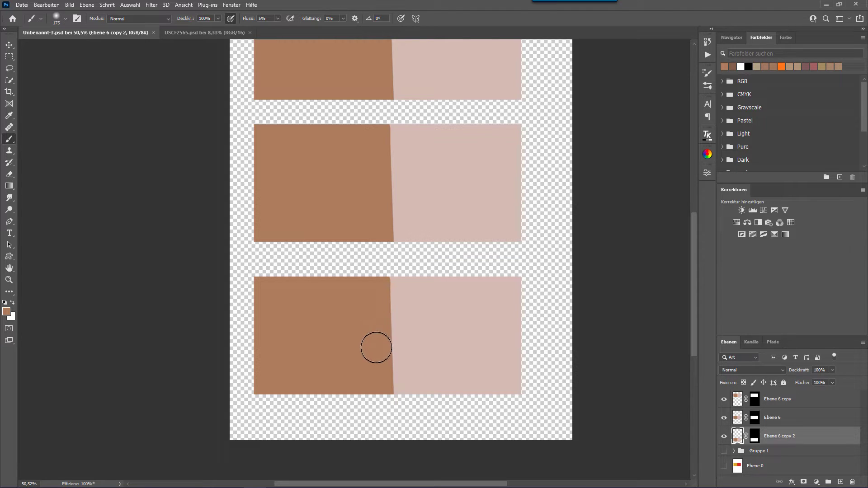
pyautogui.moveTo(384, 364)
pyautogui.mouseDown()
pyautogui.moveTo(403, 289)
pyautogui.moveTo(412, 409)
pyautogui.moveTo(416, 311)
pyautogui.moveTo(382, 302)
pyautogui.moveTo(398, 376)
pyautogui.moveTo(409, 244)
pyautogui.moveTo(405, 378)
pyautogui.moveTo(413, 372)
pyautogui.mouseUp()
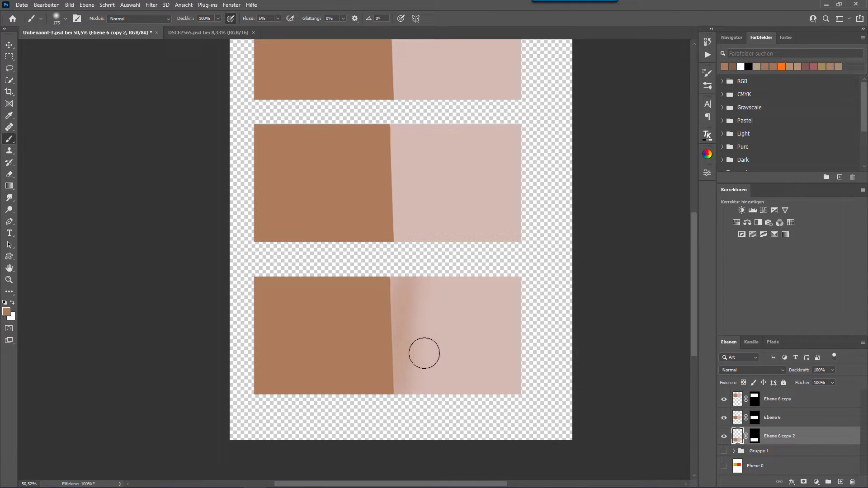
# - Alternately sample pink and brown at lower flow to blend the seam, enlarging the brush to 300 px
pyautogui.keyDown('alt'); pyautogui.click(498, 315); pyautogui.keyUp('alt')
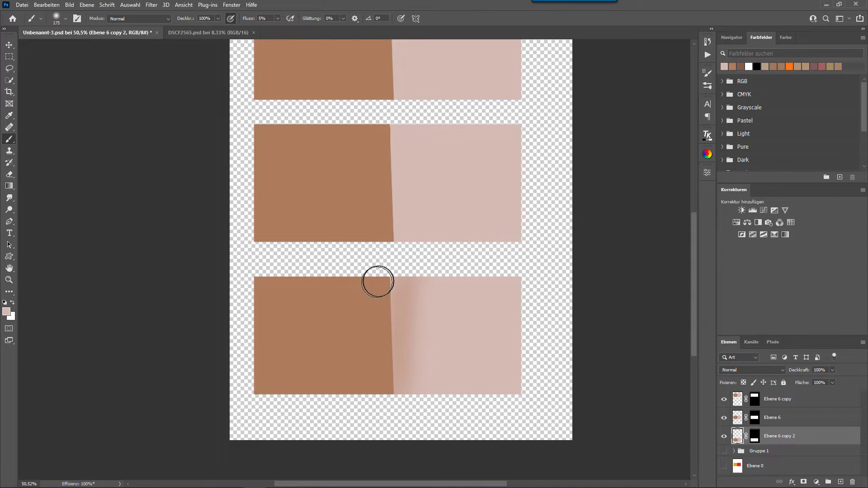
pyautogui.moveTo(383, 279)
pyautogui.mouseDown()
pyautogui.moveTo(372, 402)
pyautogui.moveTo(386, 271)
pyautogui.moveTo(360, 257)
pyautogui.mouseUp()
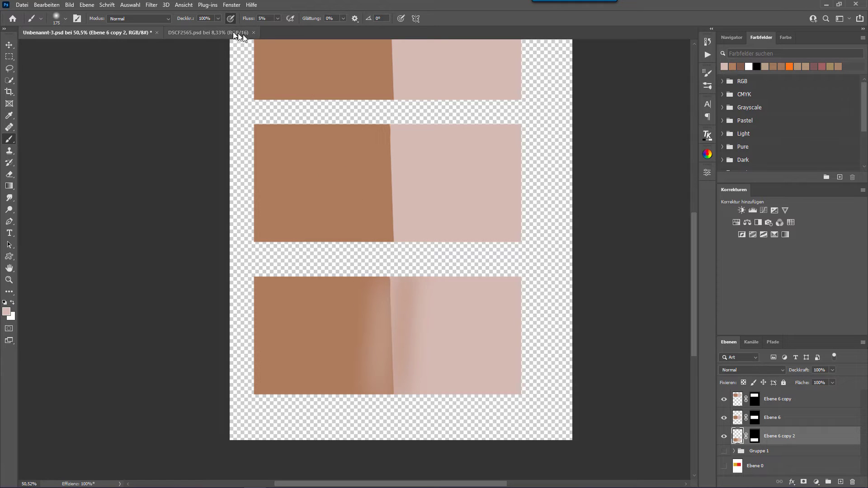
pyautogui.moveTo(251, 20); pyautogui.dragTo(240, 21)
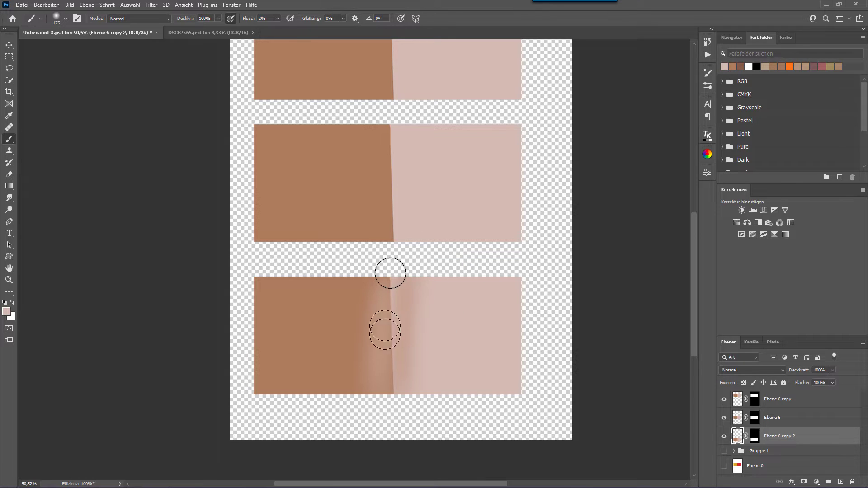
pyautogui.keyDown('alt'); pyautogui.click(350, 293); pyautogui.keyUp('alt')
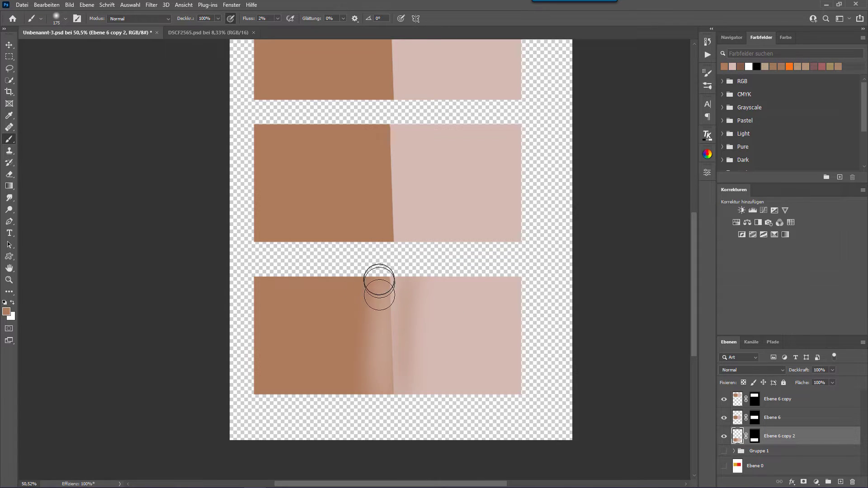
pyautogui.moveTo(413, 263); pyautogui.dragTo(388, 322)
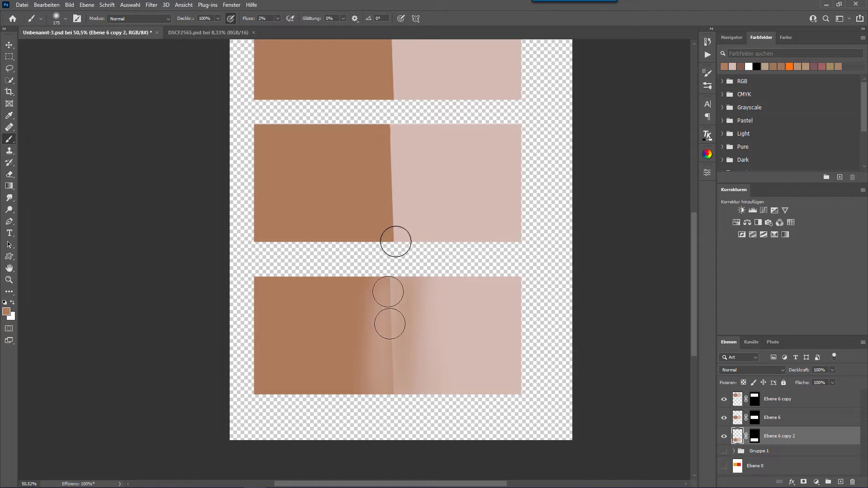
pyautogui.moveTo(360, 386)
pyautogui.mouseDown()
pyautogui.moveTo(364, 394)
pyautogui.moveTo(405, 294)
pyautogui.moveTo(393, 251)
pyautogui.moveTo(380, 299)
pyautogui.mouseUp()
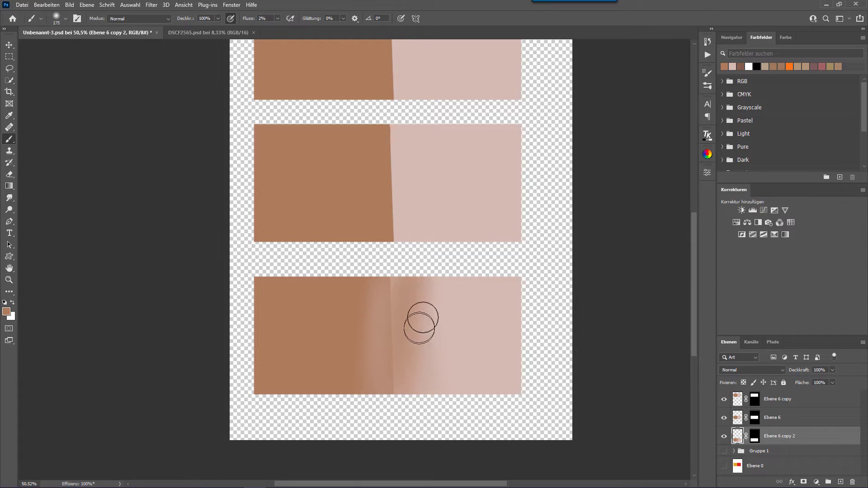
pyautogui.moveTo(459, 339); pyautogui.dragTo(486, 339)
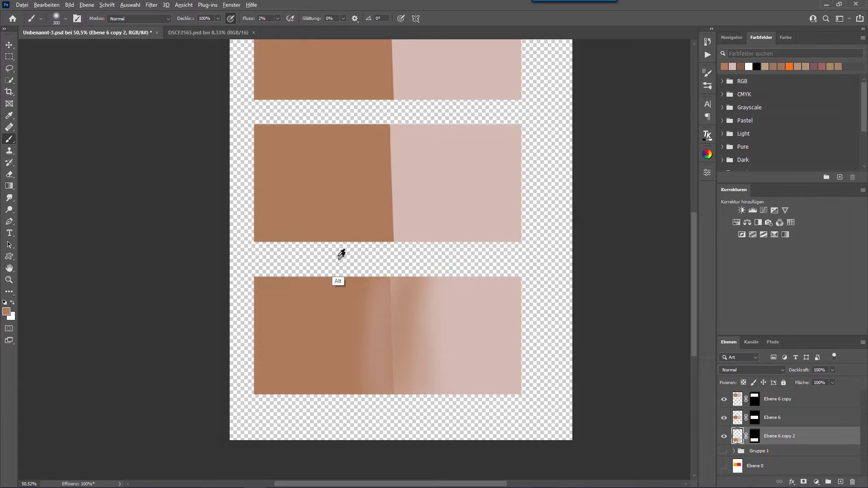
pyautogui.moveTo(386, 295); pyautogui.dragTo(419, 271)
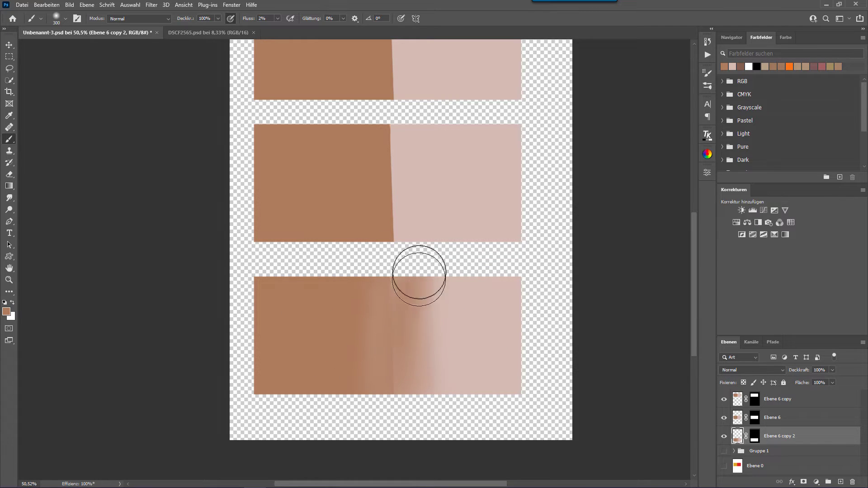
# - Keep resampling pink and brown, brushing a gradual gradient across the lower rectangle
pyautogui.keyDown('alt'); pyautogui.click(494, 345); pyautogui.keyUp('alt')
pyautogui.moveTo(446, 310)
pyautogui.mouseDown()
pyautogui.moveTo(344, 324)
pyautogui.moveTo(470, 308)
pyautogui.moveTo(414, 309)
pyautogui.moveTo(368, 371)
pyautogui.mouseUp()
pyautogui.keyDown('alt'); pyautogui.click(380, 339); pyautogui.keyUp('alt')
pyautogui.keyDown('alt'); pyautogui.click(333, 348); pyautogui.keyUp('alt')
pyautogui.keyDown('alt'); pyautogui.click(478, 356); pyautogui.keyUp('alt')
pyautogui.keyDown('alt'); pyautogui.click(312, 361); pyautogui.keyUp('alt')
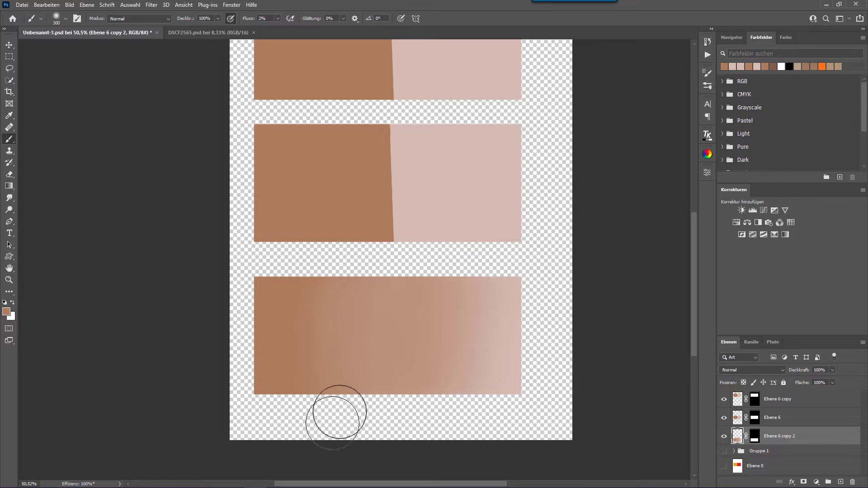
pyautogui.moveTo(335, 413); pyautogui.dragTo(516, 339)
pyautogui.keyDown('alt'); pyautogui.click(514, 339); pyautogui.keyUp('alt')
pyautogui.moveTo(460, 304); pyautogui.dragTo(499, 256)
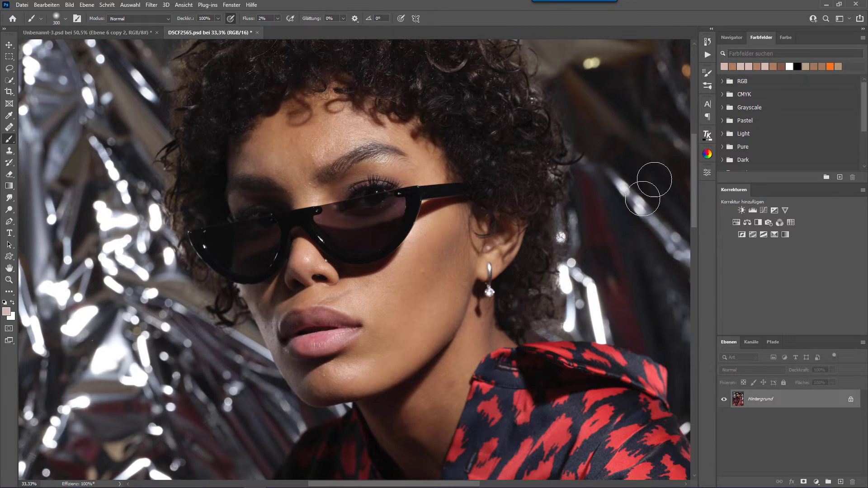
# - Run the Frequency Separation action from the Actions panel with a 12 px Median blur radius
pyautogui.click(708, 55)
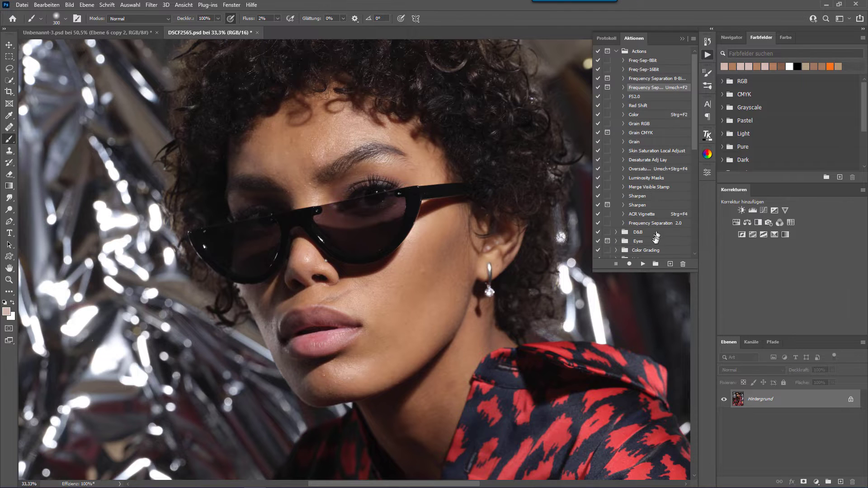
pyautogui.click(644, 264)
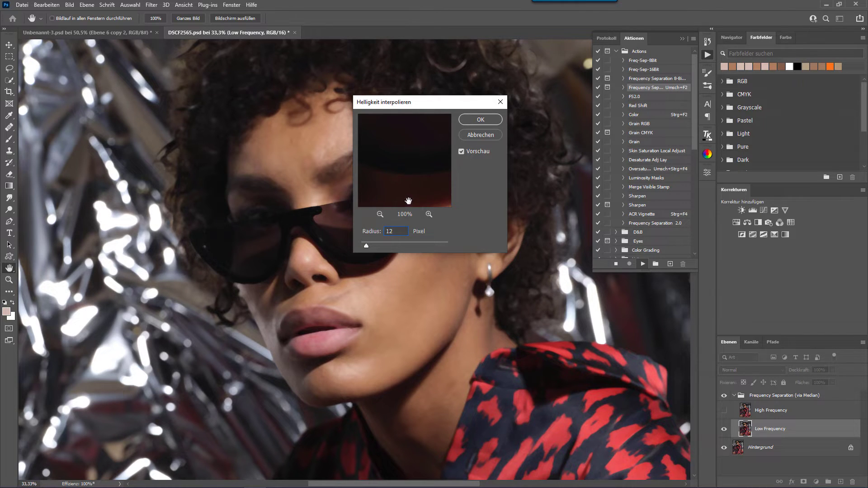
pyautogui.click(481, 119)
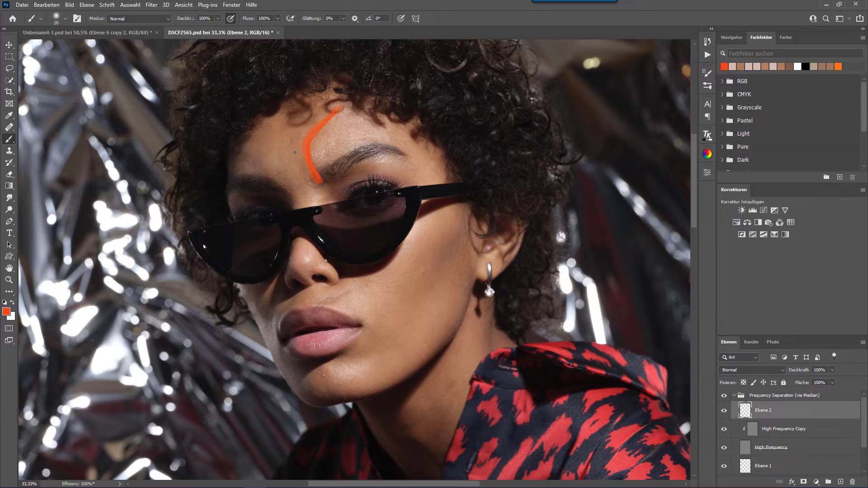
# - Delete the orange guide-stroke layer and set the brush to 1% flow and 175 px size
pyautogui.moveTo(331, 140); pyautogui.dragTo(316, 149)
pyautogui.press('Delete')
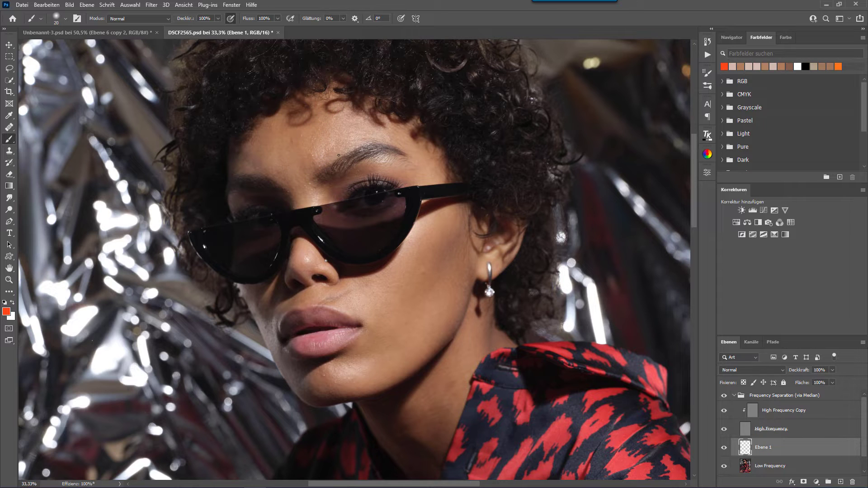
pyautogui.rightClick(349, 159)
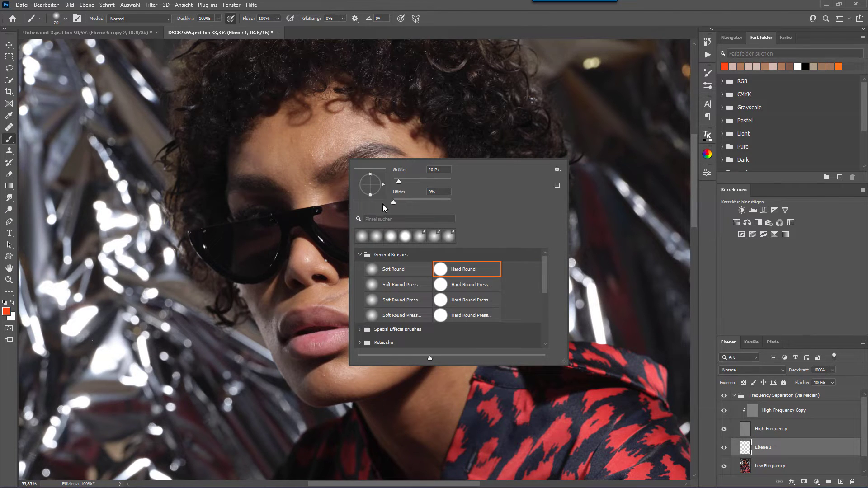
pyautogui.moveTo(247, 22); pyautogui.dragTo(208, 24)
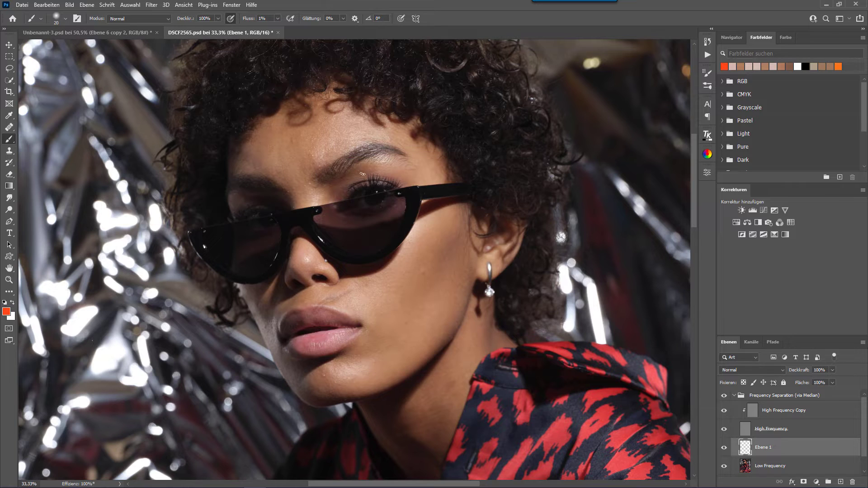
pyautogui.press(']')
pyautogui.press(']')
pyautogui.press(']')
# - Alt-sample forehead skin tones and paint softly to smooth the forehead between hairline and brow
pyautogui.press('alt')
pyautogui.keyDown('alt'); pyautogui.click(332, 119); pyautogui.keyUp('alt')
pyautogui.moveTo(322, 121); pyautogui.dragTo(330, 118)
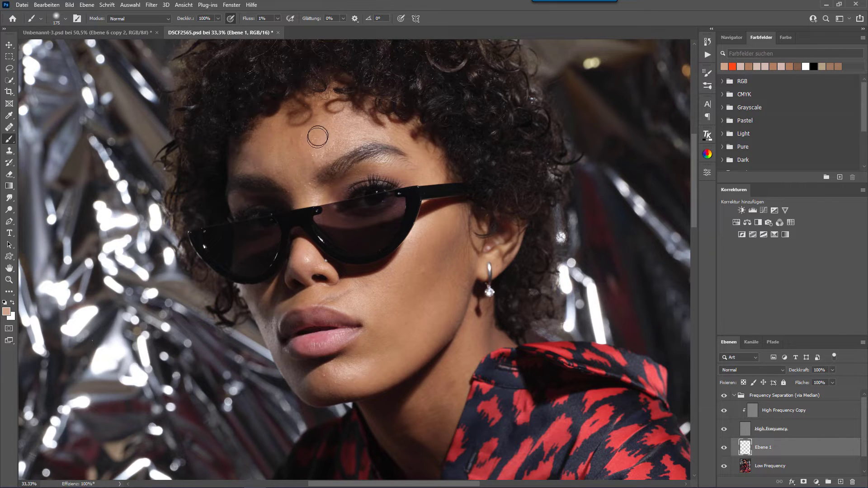
pyautogui.press('alt')
pyautogui.keyDown('alt'); pyautogui.click(304, 153); pyautogui.keyUp('alt')
pyautogui.moveTo(333, 117); pyautogui.dragTo(311, 208)
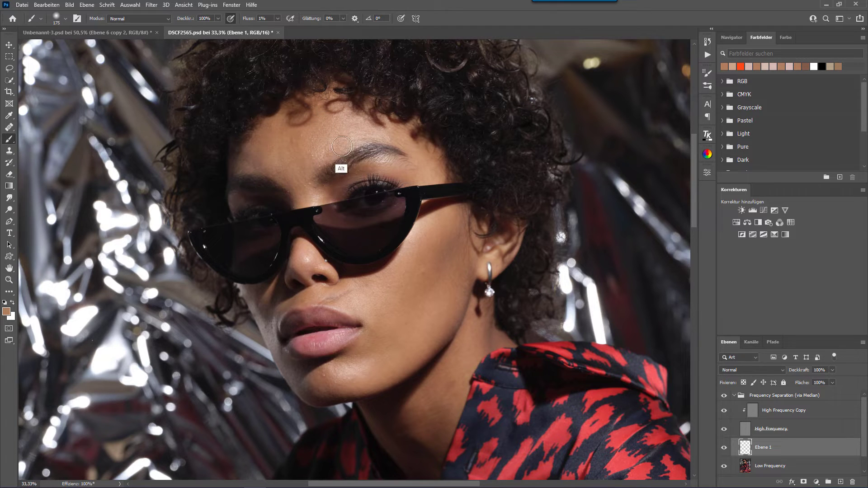
pyautogui.keyDown('alt'); pyautogui.click(340, 168); pyautogui.keyUp('alt')
pyautogui.keyDown('alt'); pyautogui.click(317, 138); pyautogui.keyUp('alt')
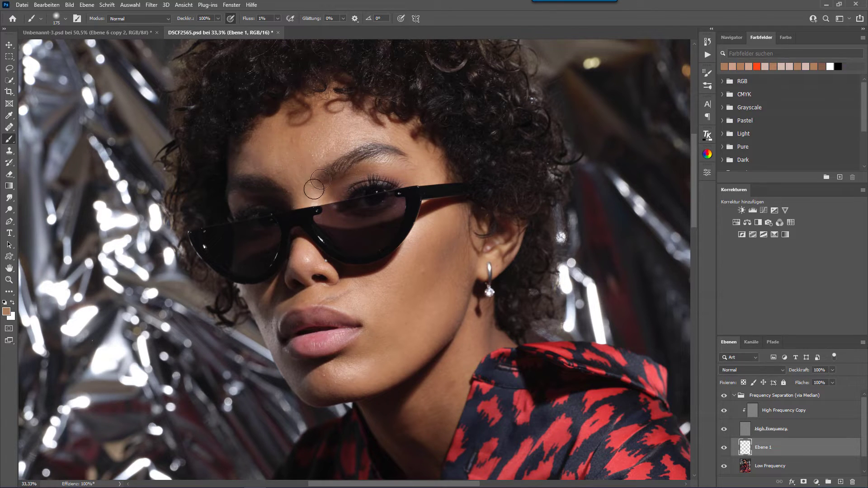
pyautogui.keyDown('alt'); pyautogui.click(301, 152); pyautogui.keyUp('alt')
pyautogui.keyDown('alt'); pyautogui.click(357, 129); pyautogui.keyUp('alt')
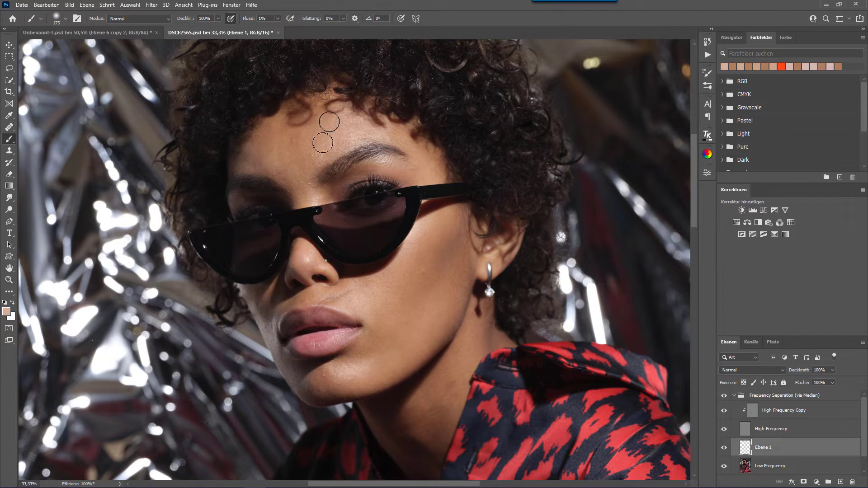
pyautogui.keyDown('alt'); pyautogui.click(307, 136); pyautogui.keyUp('alt')
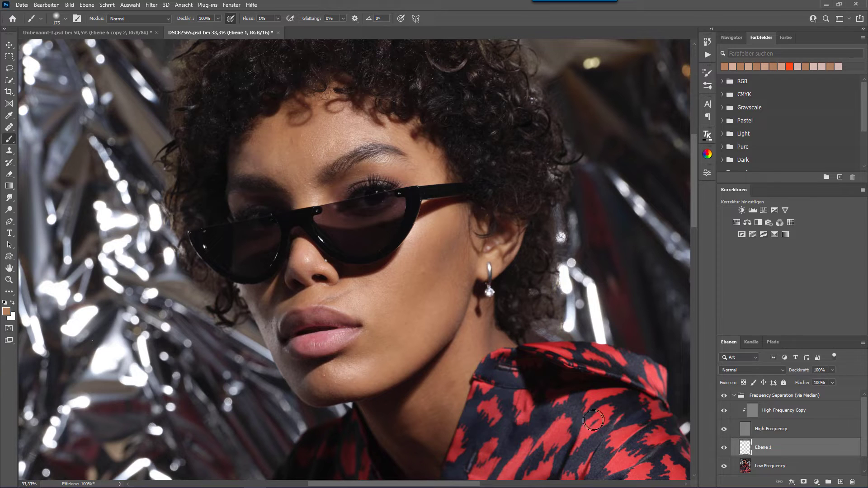
# - Switch to a slightly smaller Eraser and toggle Ebene 1's visibility, zoomed in, to compare
pyautogui.click(10, 172)
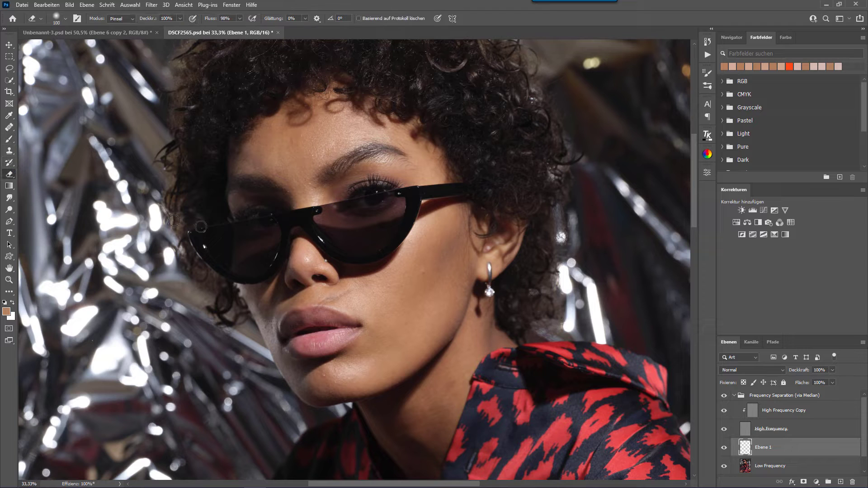
pyautogui.press('[')
pyautogui.click(724, 448)
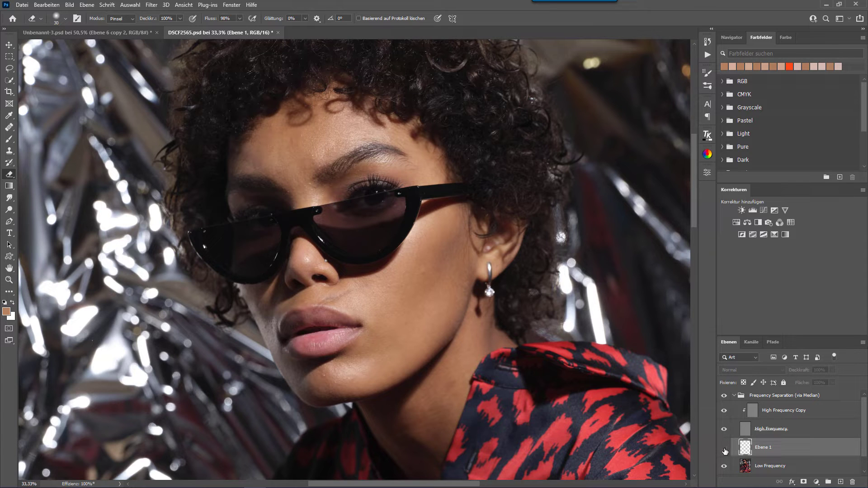
pyautogui.click(724, 449)
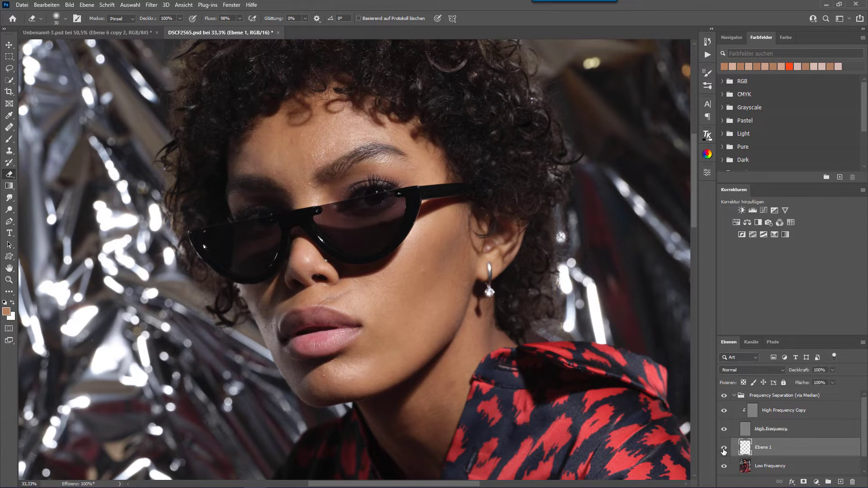
pyautogui.press('z')
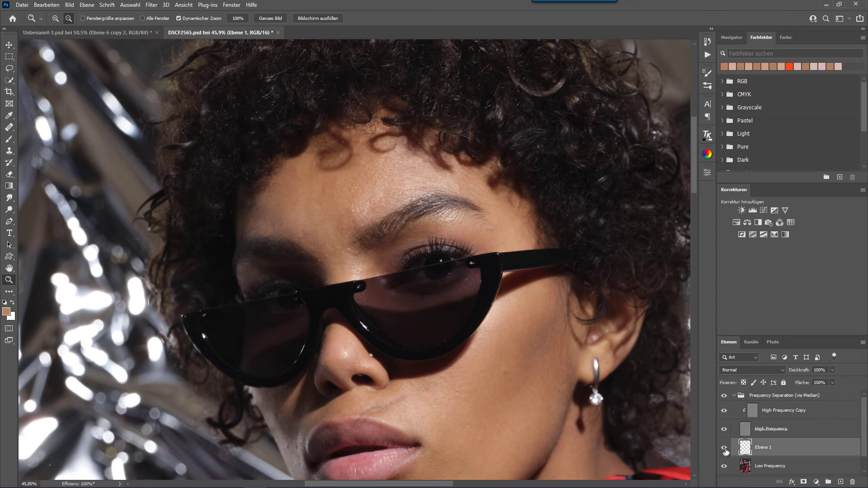
pyautogui.click(724, 448)
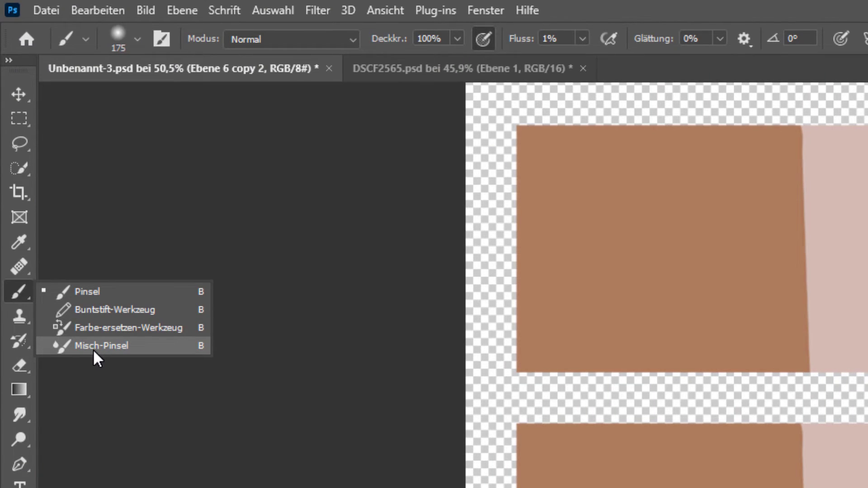
# - Choose Misch-Pinsel from the brush flyout and set its Nass wetness to 100%
pyautogui.click(93, 349)
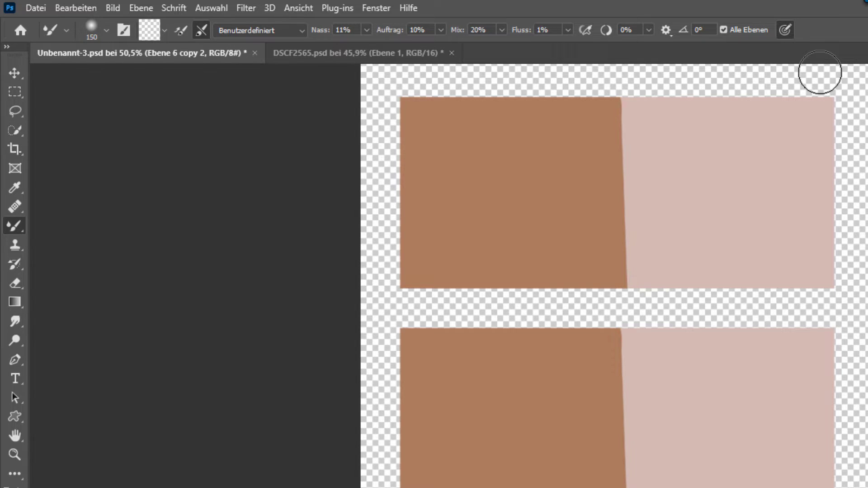
pyautogui.moveTo(316, 30); pyautogui.dragTo(603, 45)
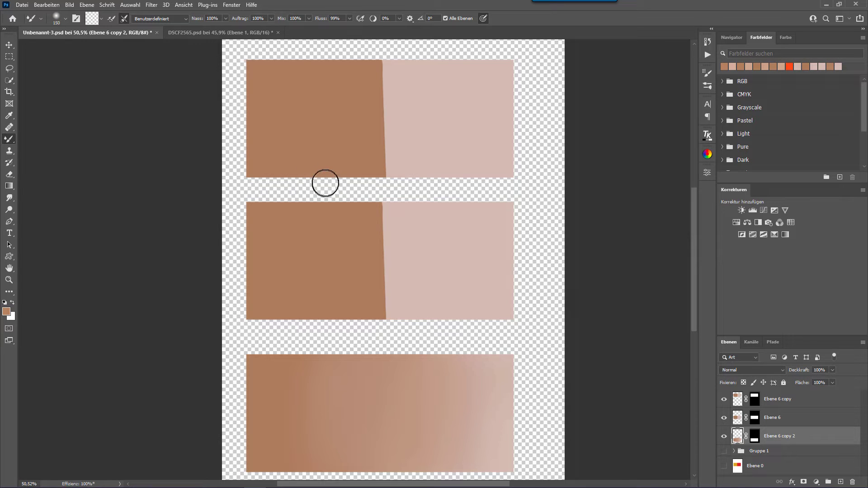
# - On layer Ebene 6, test wet smears across the middle swatch's edge, undo them, and set Nass to 10%
pyautogui.keyDown('ctrl'); pyautogui.click(339, 237); pyautogui.keyUp('ctrl')
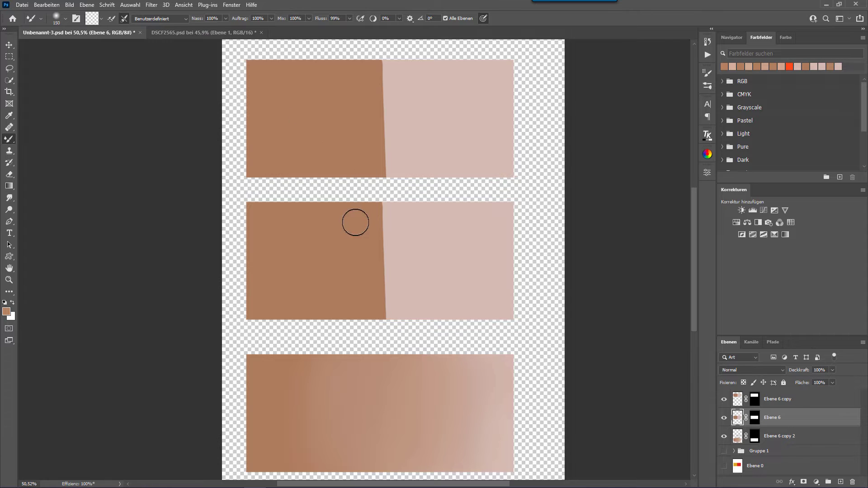
pyautogui.moveTo(357, 222); pyautogui.dragTo(479, 228)
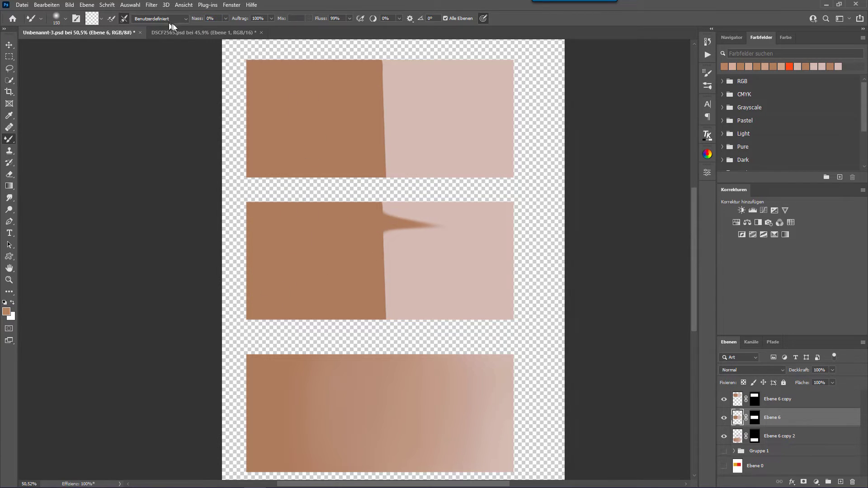
pyautogui.moveTo(198, 21); pyautogui.dragTo(225, 28)
pyautogui.moveTo(359, 271); pyautogui.dragTo(430, 262)
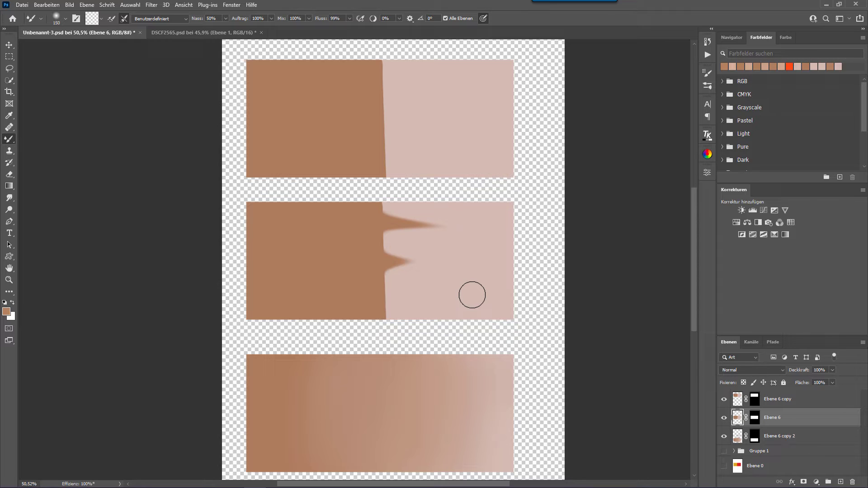
pyautogui.moveTo(212, 19); pyautogui.dragTo(198, 21)
pyautogui.hotkey('ctrl', 'z')
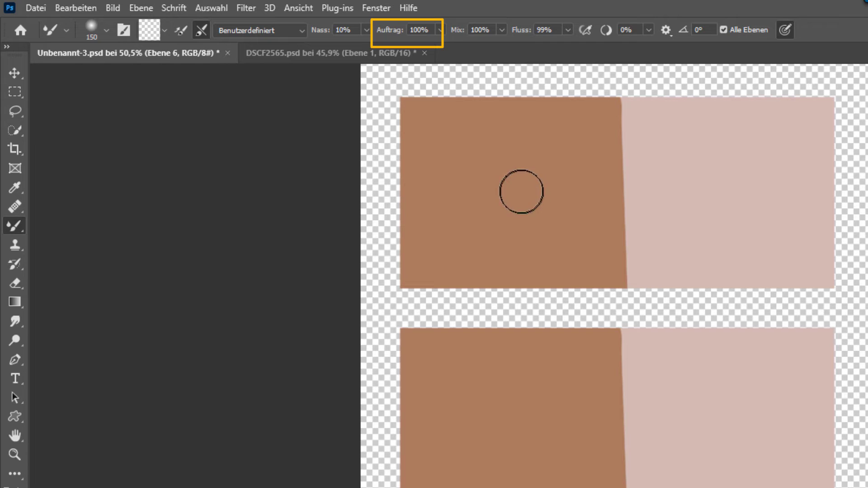
# - Set Auftrag to 10% and Mix to 14%, and load blue as the mixer brush colour
pyautogui.click(419, 30)
pyautogui.write('10')
pyautogui.press('Return')
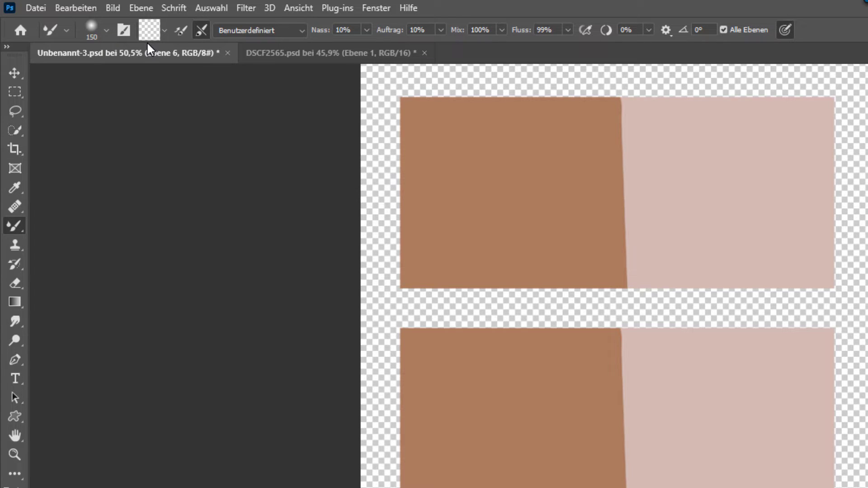
pyautogui.hotkey('shift', '1')
pyautogui.hotkey('shift', '4')
pyautogui.click(149, 29)
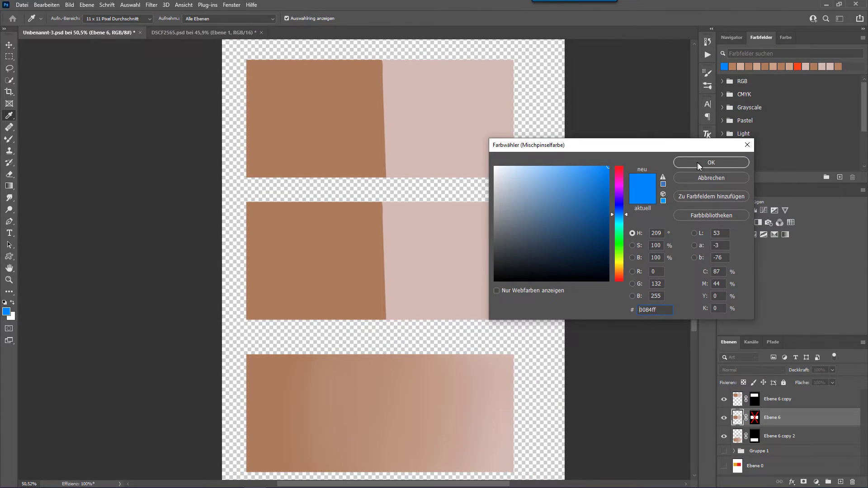
pyautogui.click(741, 171)
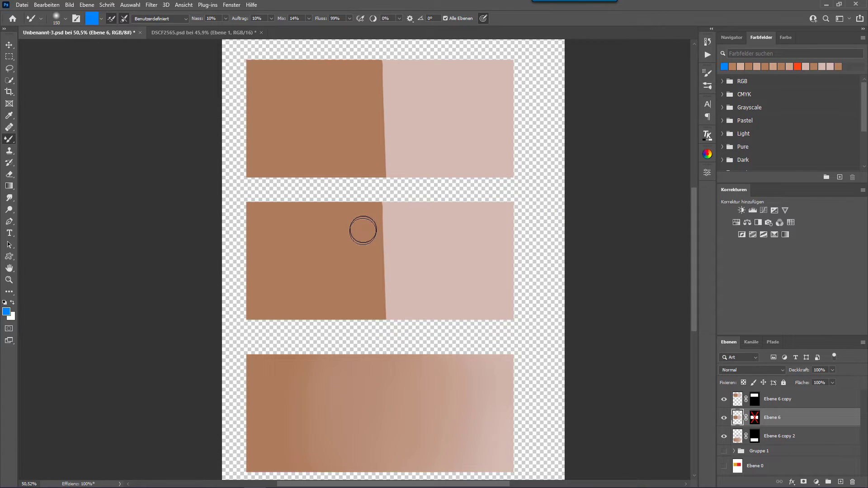
# - Paint blue test strokes on the middle swatch at Mix 100% then 6%, and undo both
pyautogui.moveTo(288, 18); pyautogui.dragTo(327, 18)
pyautogui.moveTo(383, 227); pyautogui.dragTo(570, 230)
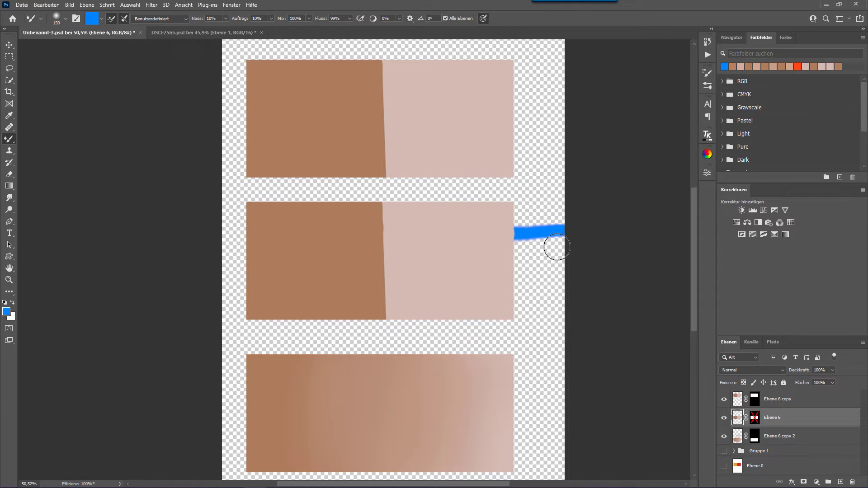
pyautogui.moveTo(280, 21); pyautogui.dragTo(237, 22)
pyautogui.moveTo(344, 277)
pyautogui.mouseDown()
pyautogui.moveTo(568, 292)
pyautogui.moveTo(556, 295)
pyautogui.mouseUp()
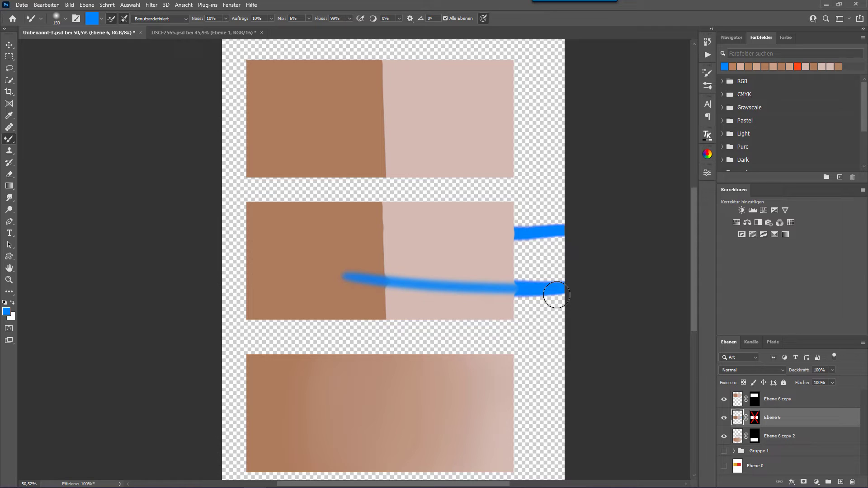
pyautogui.hotkey('ctrl', 'z')
pyautogui.hotkey('ctrl', 'z')
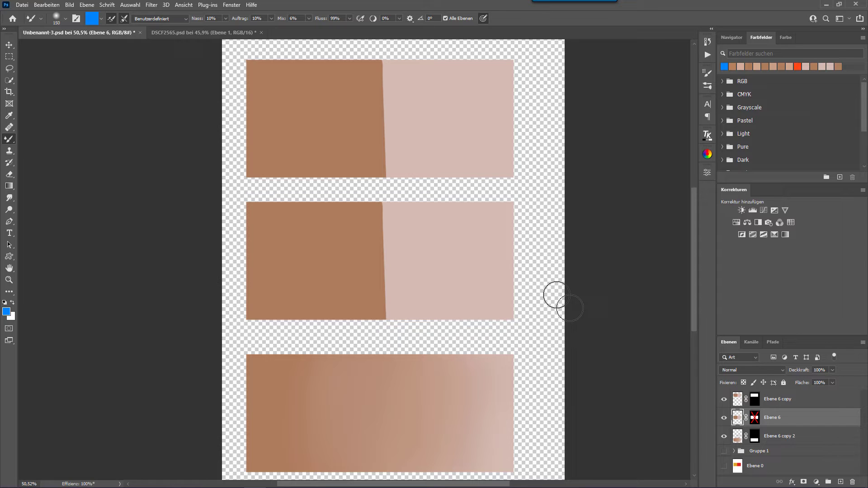
# - Test smudges on the middle swatch's brown-pink boundary at Mix 5%, undo them, and set Mix to 10%
pyautogui.scroll(3, 556, 294)
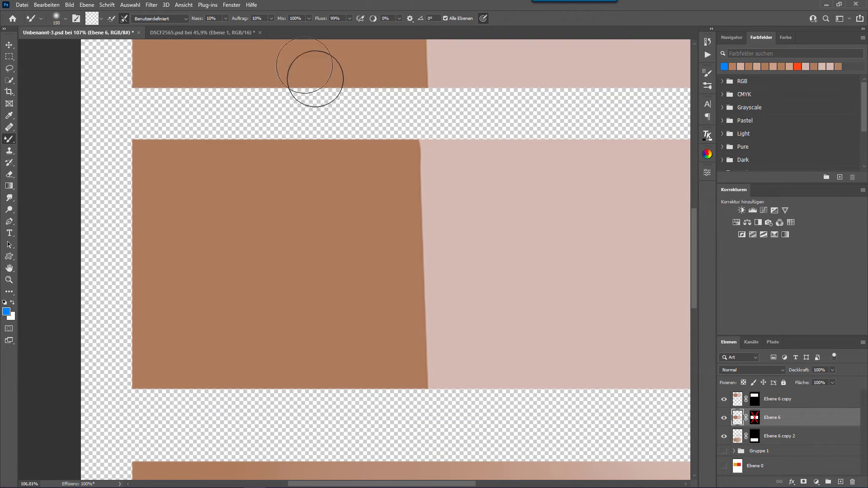
pyautogui.moveTo(423, 183); pyautogui.dragTo(413, 223)
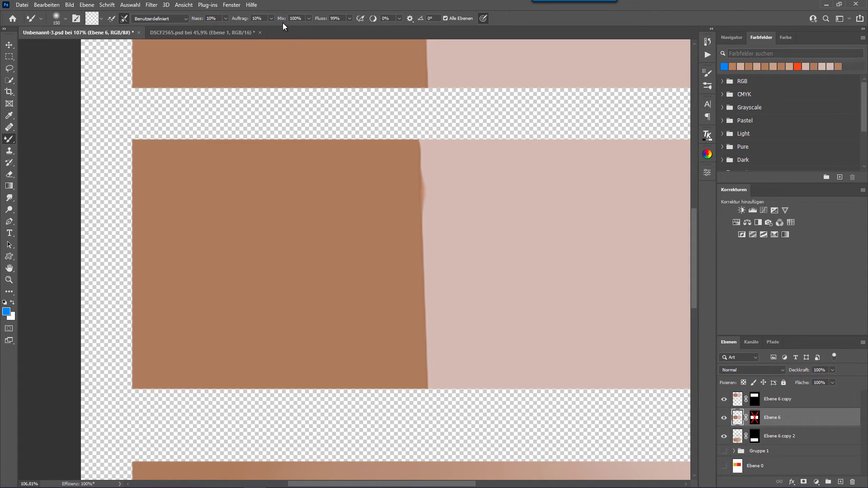
pyautogui.moveTo(283, 22); pyautogui.dragTo(240, 24)
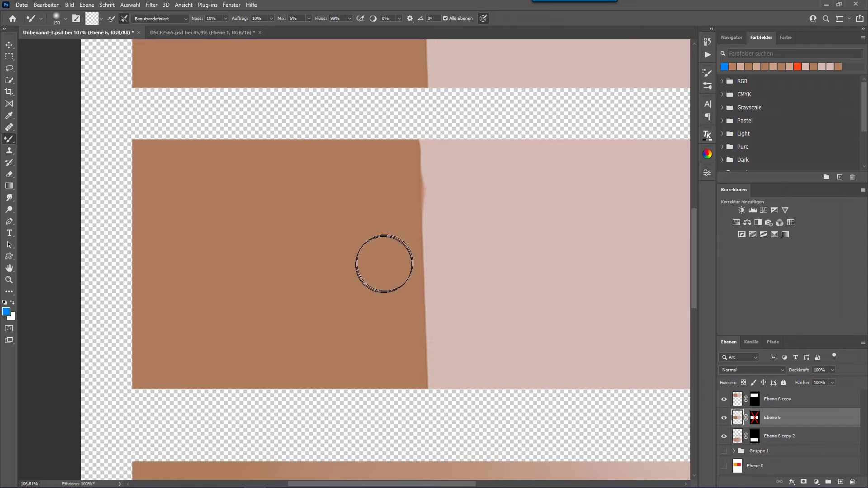
pyautogui.moveTo(384, 264); pyautogui.dragTo(576, 275)
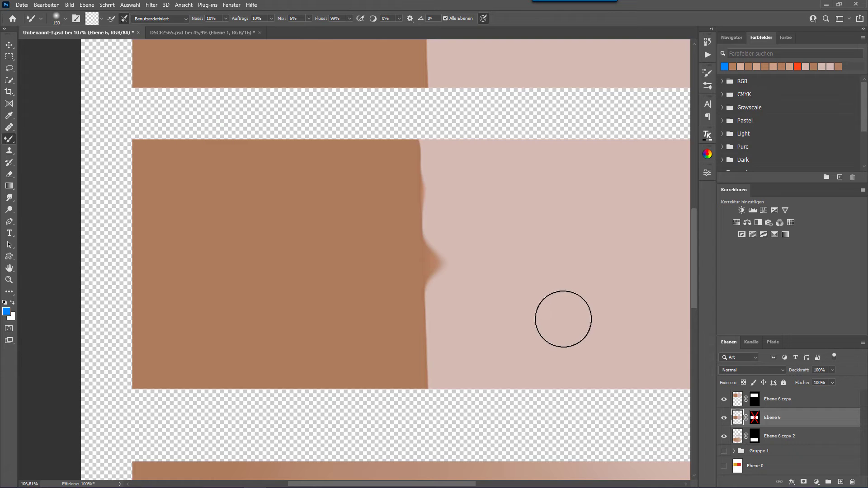
pyautogui.hotkey('ctrl', 'z')
pyautogui.moveTo(282, 18); pyautogui.dragTo(259, 35)
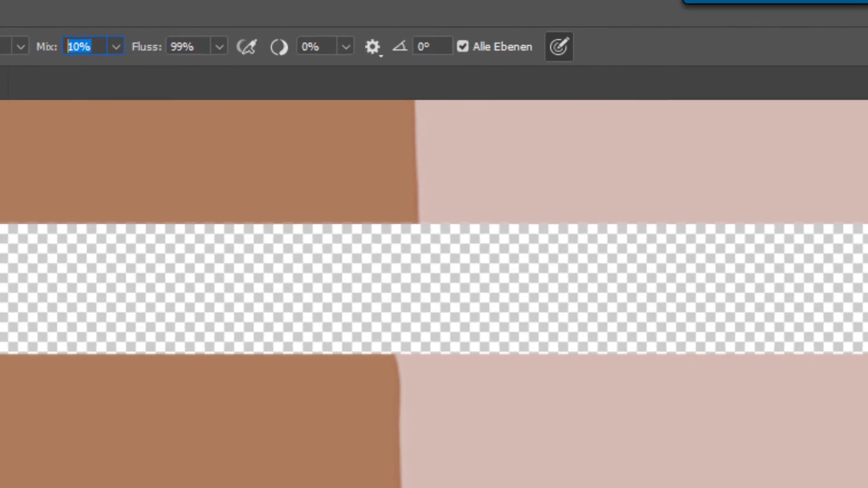
pyautogui.scroll(-3, 223, 212)
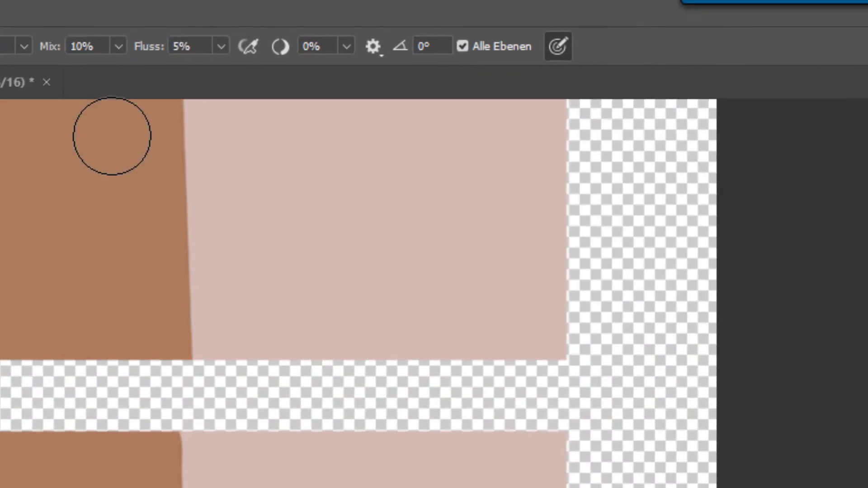
# - Turn off sampling from all layers and blend the middle swatch's brown-pink boundary with Mixer Brush strokes
pyautogui.click(462, 46)
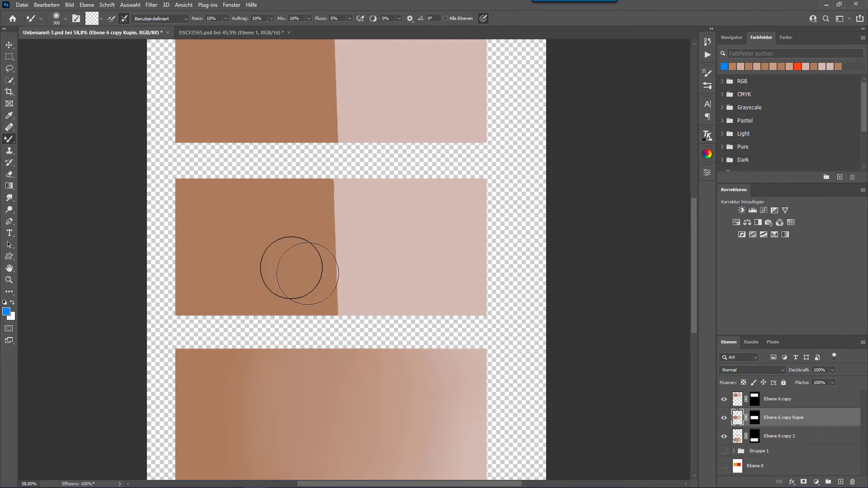
pyautogui.moveTo(337, 192)
pyautogui.mouseDown()
pyautogui.moveTo(309, 291)
pyautogui.moveTo(334, 310)
pyautogui.mouseUp()
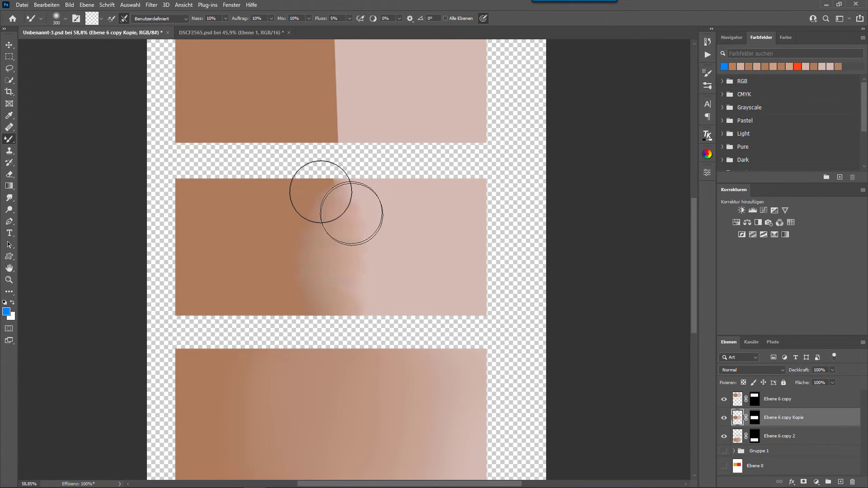
pyautogui.moveTo(361, 197)
pyautogui.mouseDown()
pyautogui.moveTo(337, 234)
pyautogui.moveTo(421, 199)
pyautogui.mouseUp()
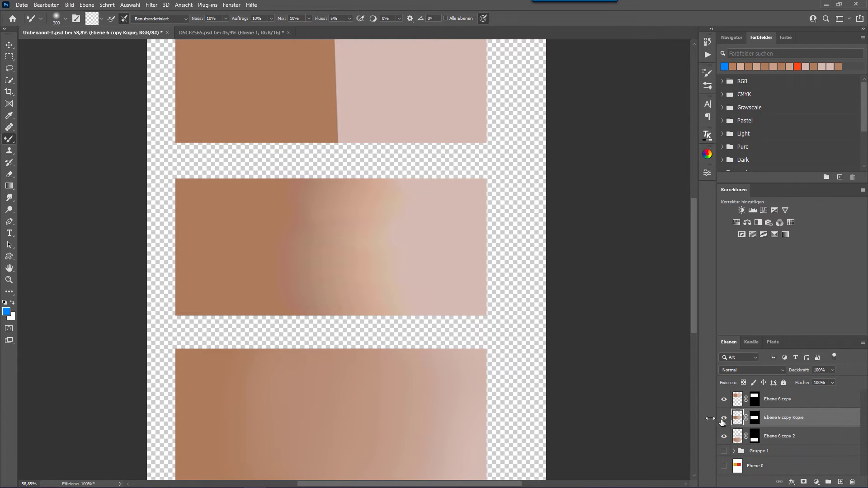
pyautogui.moveTo(381, 201)
pyautogui.mouseDown()
pyautogui.moveTo(367, 217)
pyautogui.moveTo(371, 210)
pyautogui.moveTo(333, 212)
pyautogui.mouseUp()
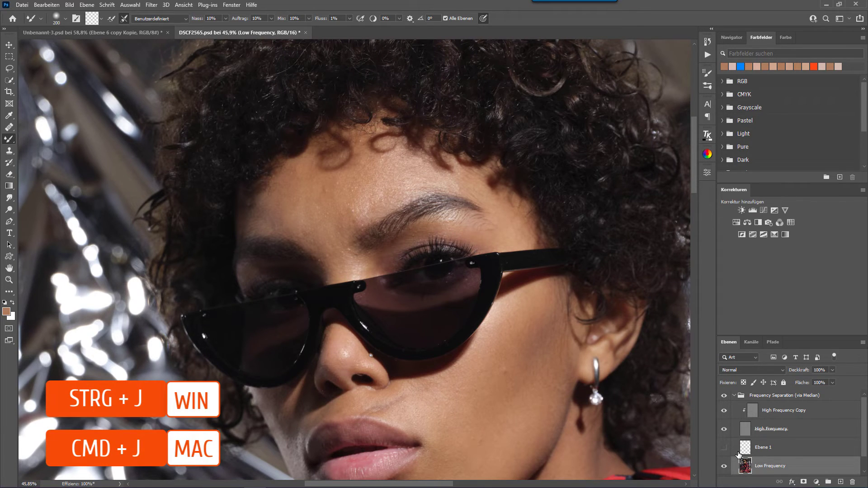
# - Duplicate the Low Frequency layer and set the Mixer Brush flow to 1%
pyautogui.hotkey('ctrl', 'j')
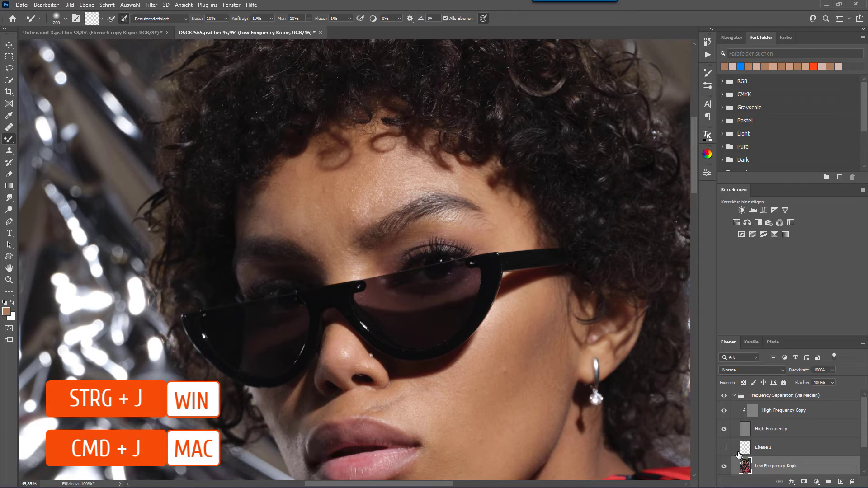
pyautogui.click(316, 18)
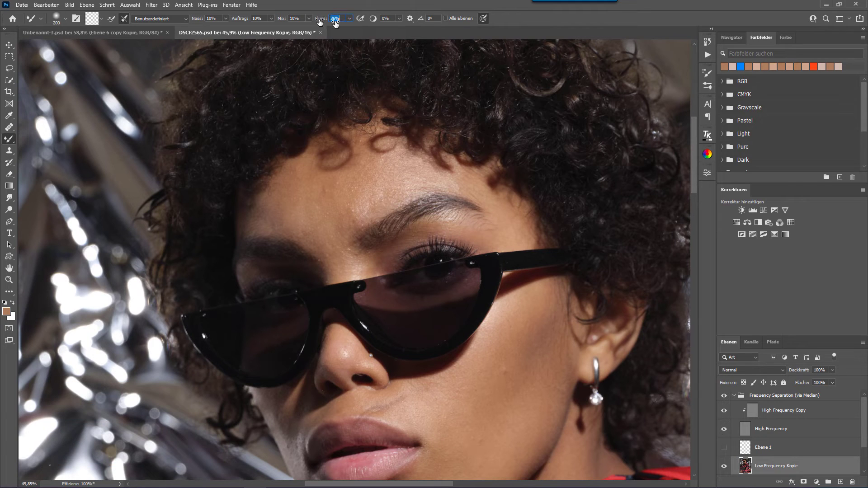
pyautogui.write('2')
pyautogui.press('Return')
pyautogui.moveTo(325, 21); pyautogui.dragTo(309, 19)
pyautogui.scroll(-2, 844, 452)
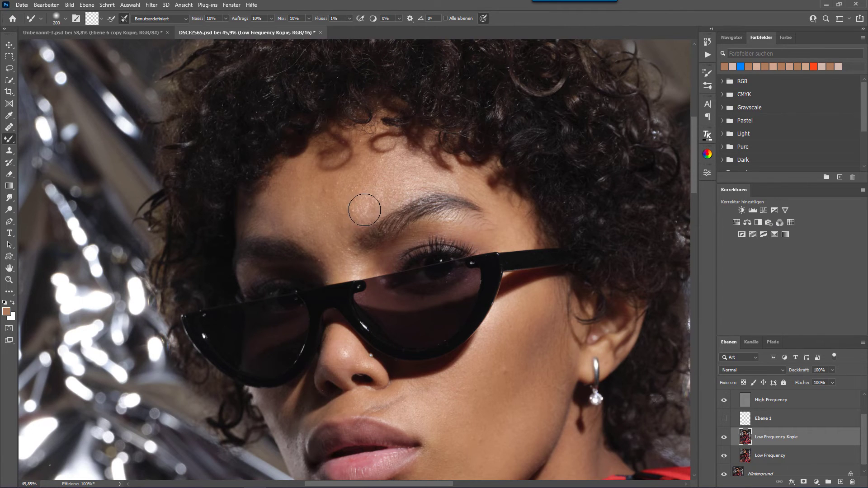
# - Scrub the forehead on Low Frequency Kopie, toggling the layer's visibility twice to compare
pyautogui.moveTo(365, 209)
pyautogui.mouseDown()
pyautogui.moveTo(326, 211)
pyautogui.moveTo(359, 212)
pyautogui.moveTo(383, 165)
pyautogui.moveTo(380, 175)
pyautogui.moveTo(345, 178)
pyautogui.moveTo(300, 207)
pyautogui.moveTo(321, 219)
pyautogui.moveTo(329, 203)
pyautogui.moveTo(402, 172)
pyautogui.moveTo(402, 159)
pyautogui.moveTo(368, 199)
pyautogui.mouseUp()
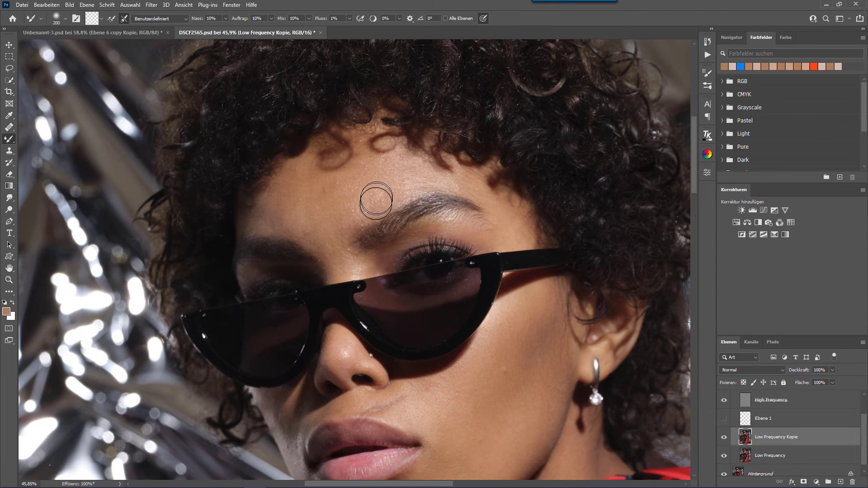
pyautogui.click(725, 438)
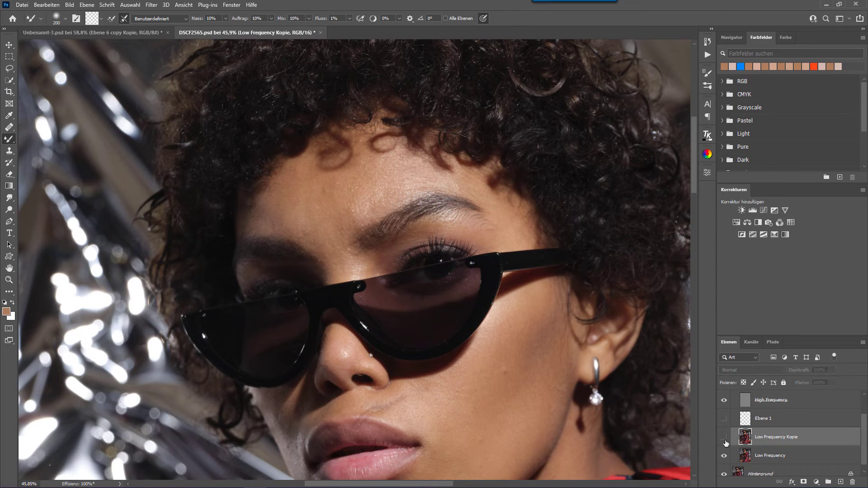
pyautogui.click(724, 437)
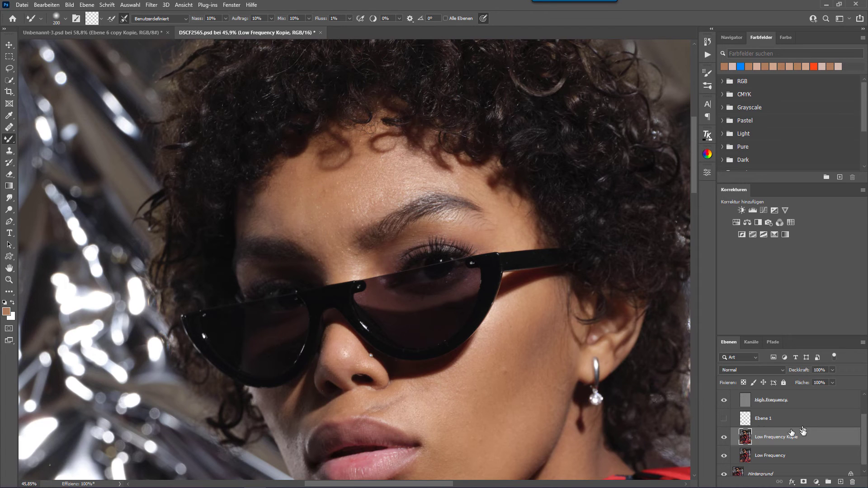
pyautogui.click(724, 439)
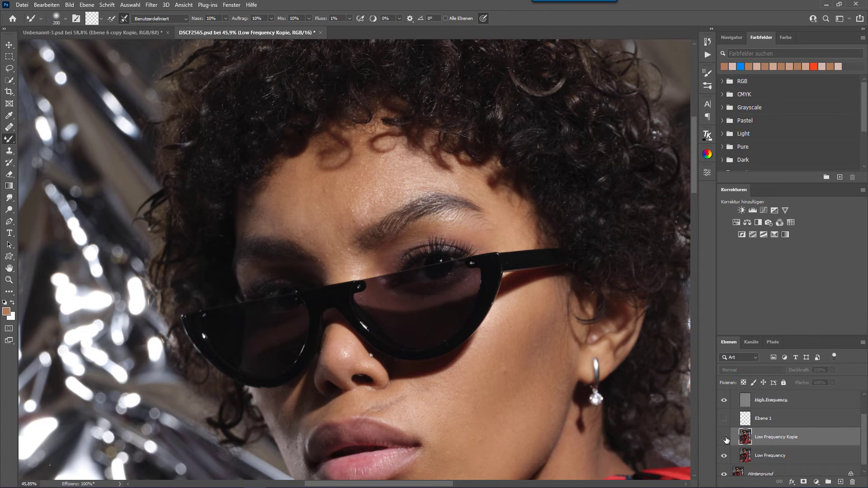
pyautogui.click(724, 438)
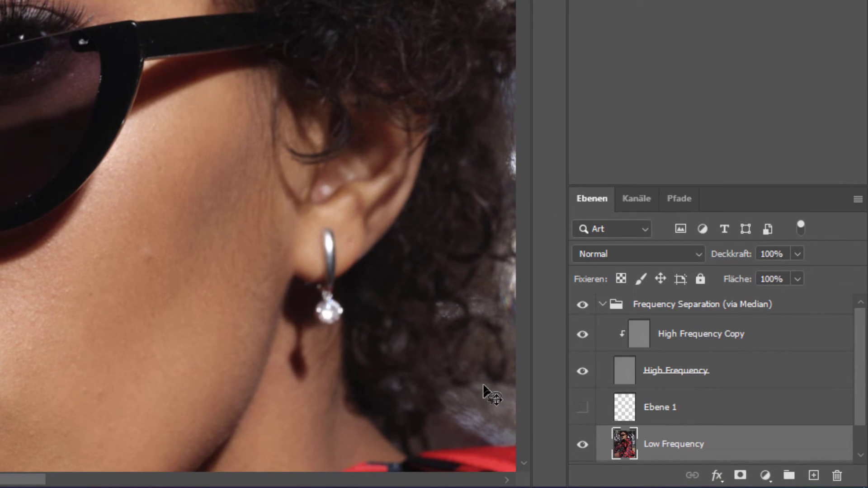
# - Switch to the Lasso tool with a 10 px feather (Weiche Kante)
pyautogui.hotkey('ctrl', 'j')
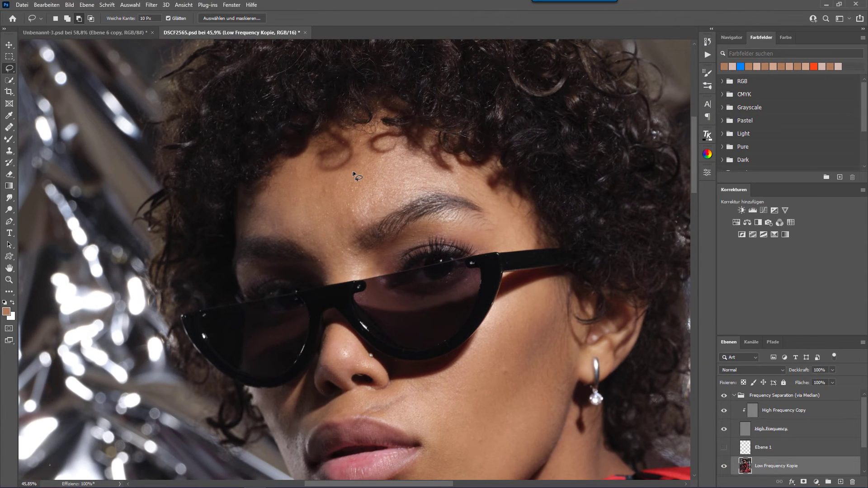
# - Lasso-select the forehead and brow area and hide the selection edges
pyautogui.moveTo(362, 131)
pyautogui.mouseDown()
pyautogui.moveTo(307, 191)
pyautogui.moveTo(362, 132)
pyautogui.mouseUp()
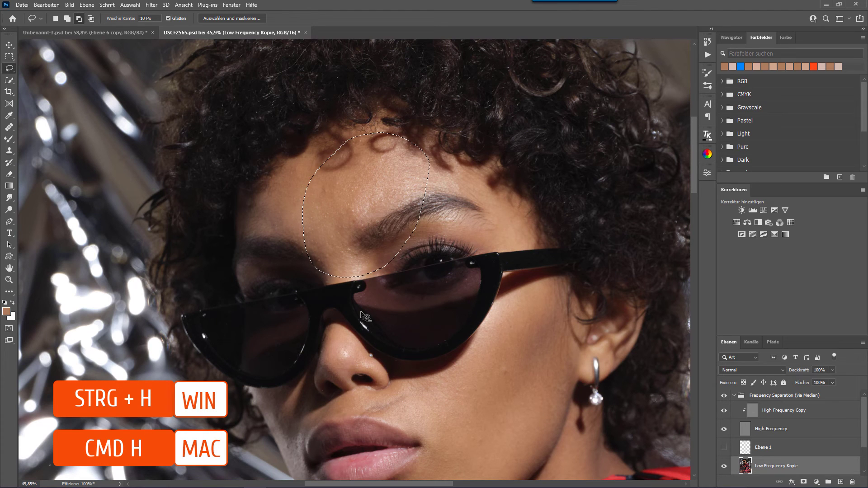
pyautogui.hotkey('ctrl', 'h')
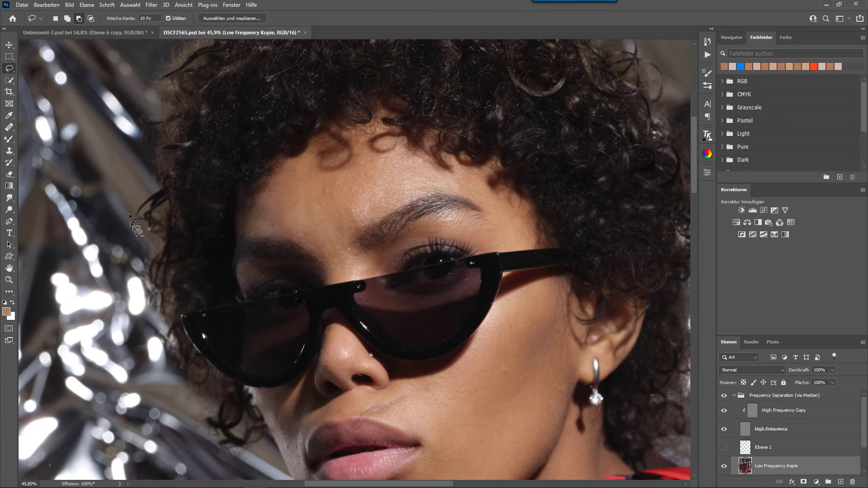
pyautogui.click(151, 5)
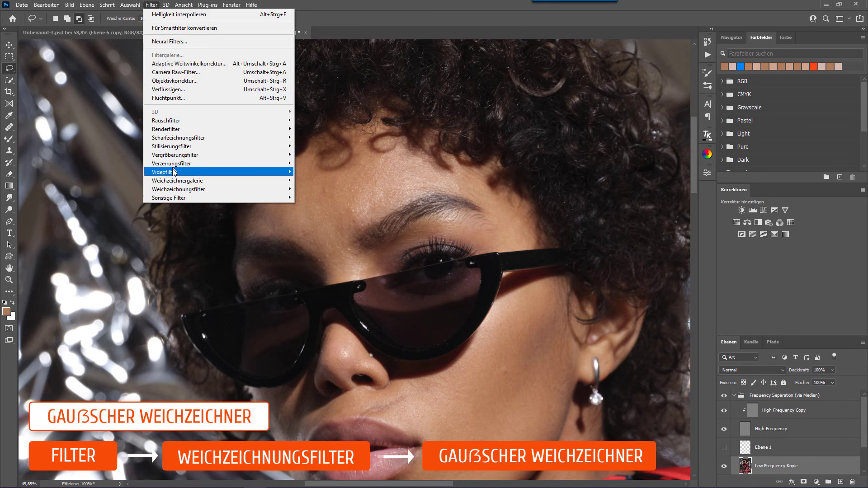
pyautogui.moveTo(219, 189)
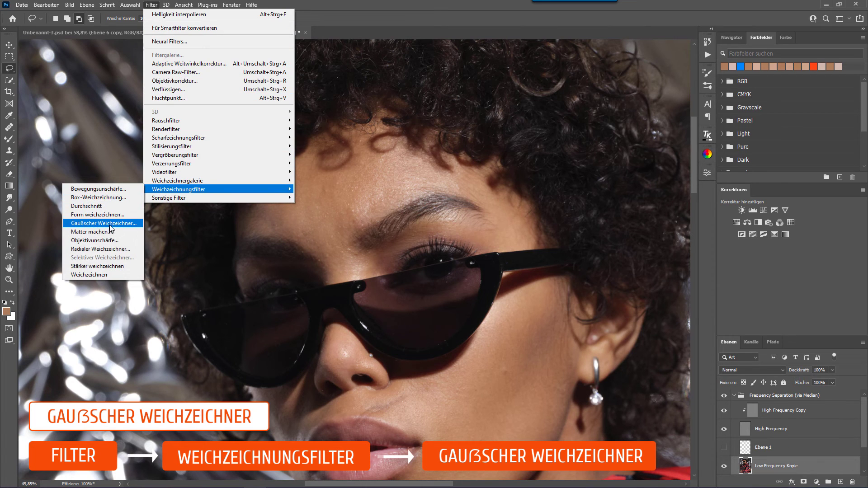
# - Apply a Gaussian blur (Gaußscher Weichzeichner) of about 16.6 px radius to the forehead selection
pyautogui.click(113, 223)
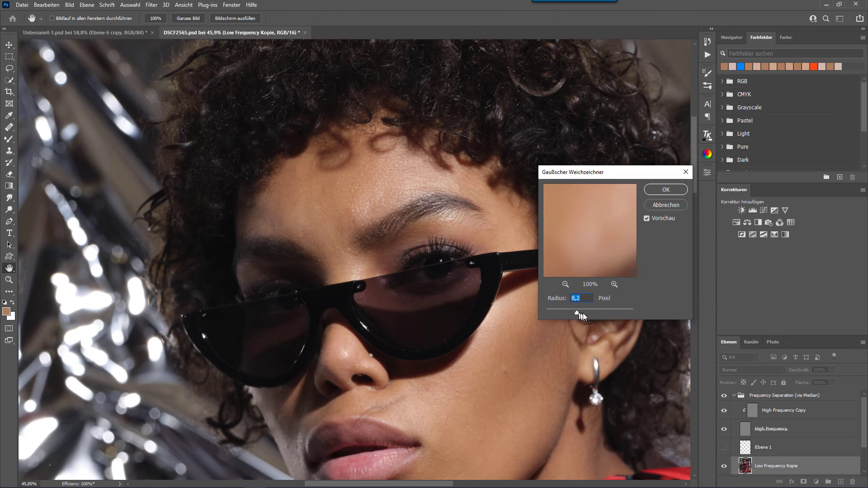
pyautogui.moveTo(583, 315); pyautogui.dragTo(585, 315)
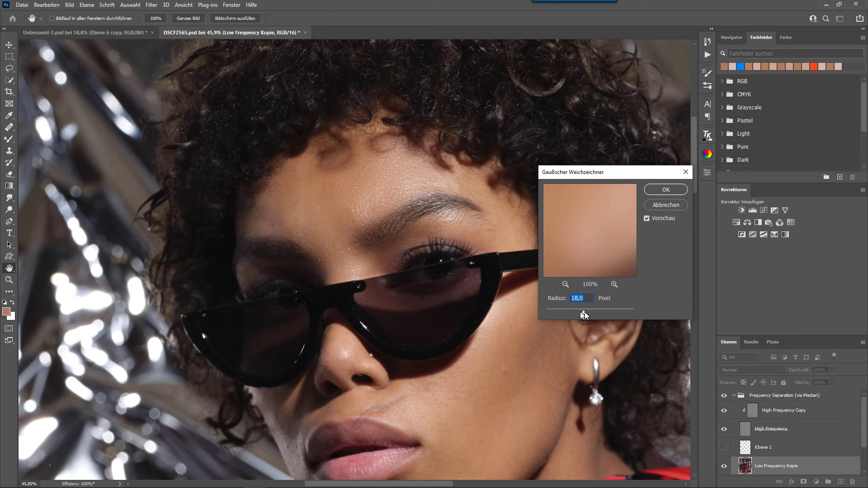
pyautogui.moveTo(584, 315); pyautogui.dragTo(583, 315)
pyautogui.click(666, 189)
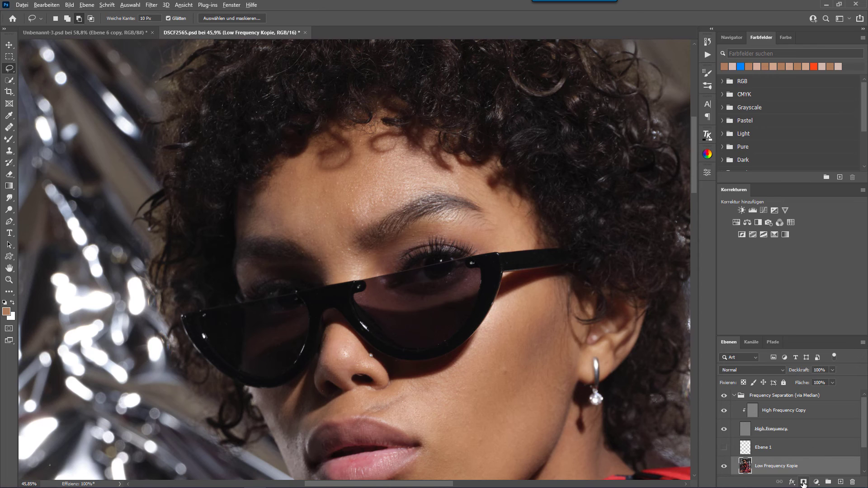
# - Add a hiding layer mask to Low Frequency Kopie and briefly view the mask alone
pyautogui.keyDown('alt'); pyautogui.click(804, 483); pyautogui.keyUp('alt')
pyautogui.keyDown('alt'); pyautogui.click(764, 466); pyautogui.keyUp('alt')
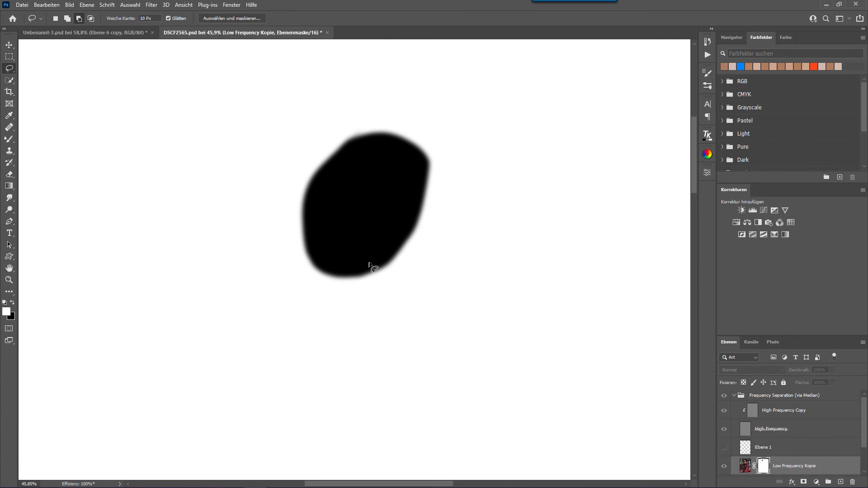
pyautogui.click(740, 466)
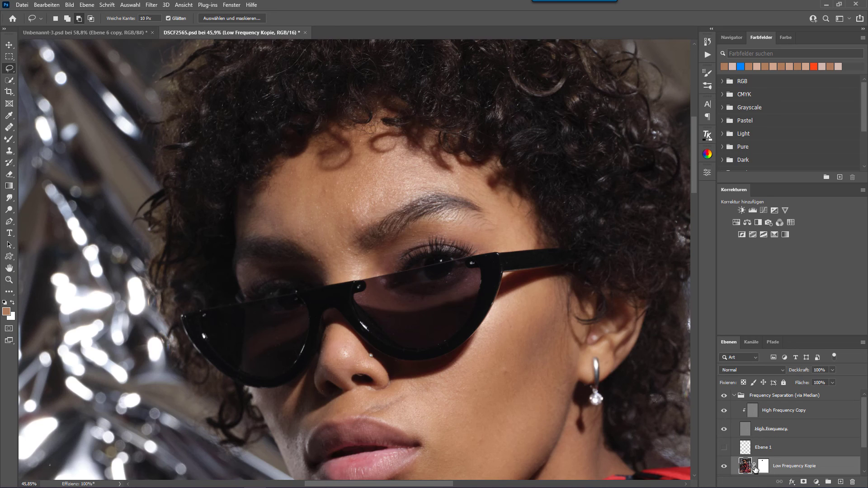
# - Paint the smoothing back onto the forehead with a soft brush at about 15% flow, comparing before and after
pyautogui.press('b')
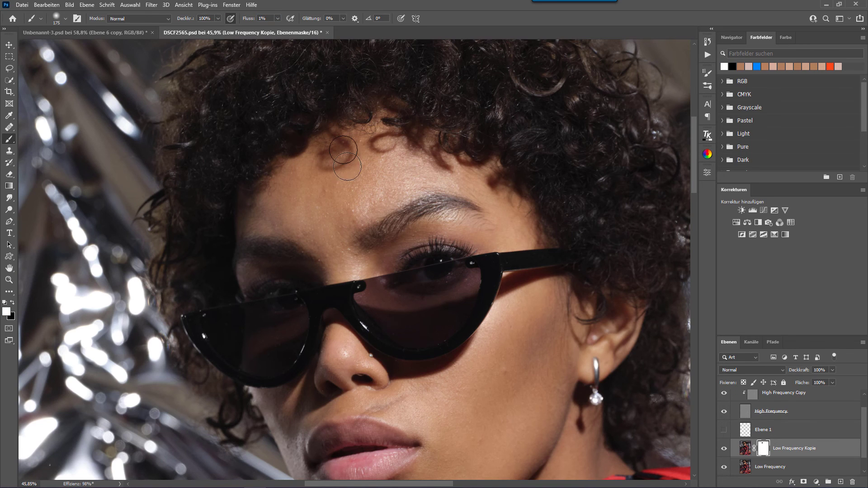
pyautogui.moveTo(250, 26); pyautogui.dragTo(254, 23)
pyautogui.moveTo(348, 221)
pyautogui.mouseDown()
pyautogui.moveTo(334, 210)
pyautogui.moveTo(347, 190)
pyautogui.mouseUp()
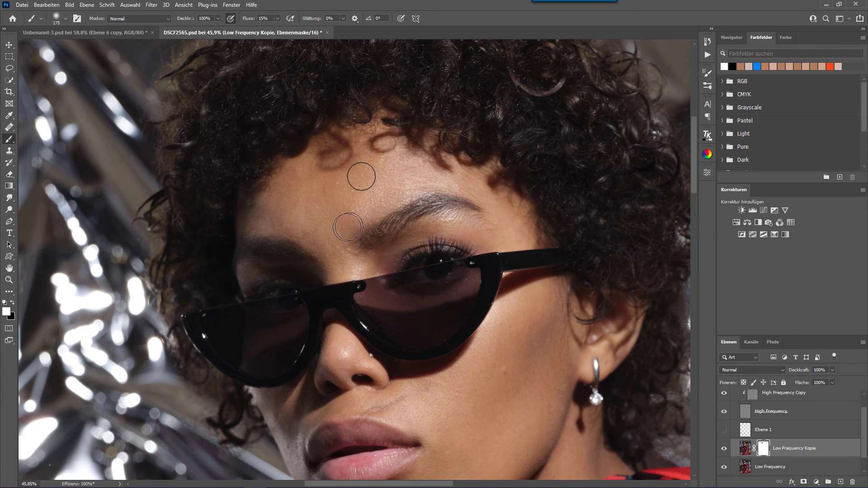
pyautogui.moveTo(346, 224); pyautogui.dragTo(369, 184)
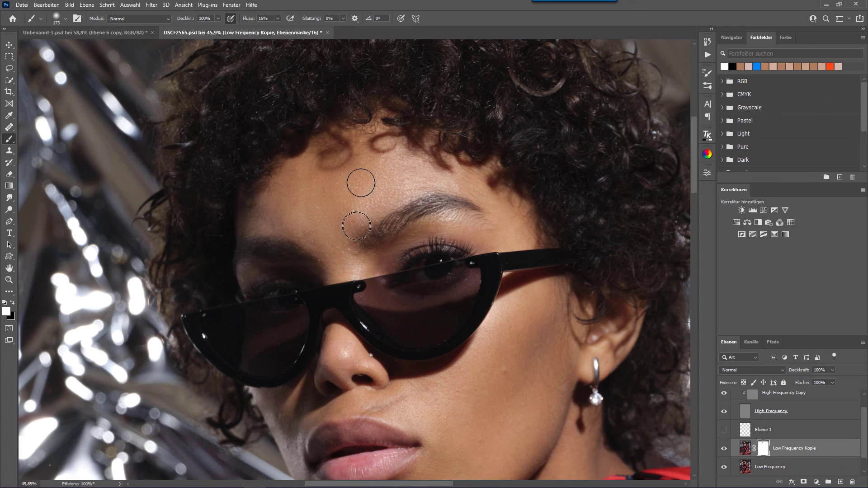
pyautogui.click(724, 450)
pyautogui.click(724, 450)
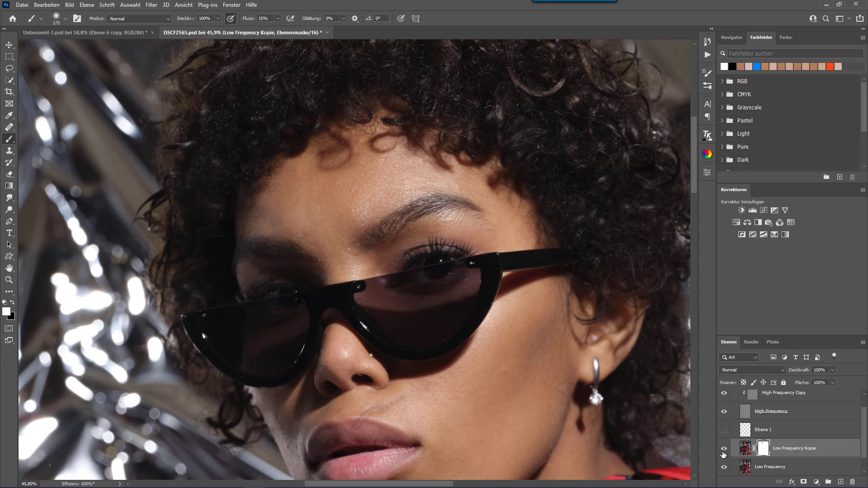